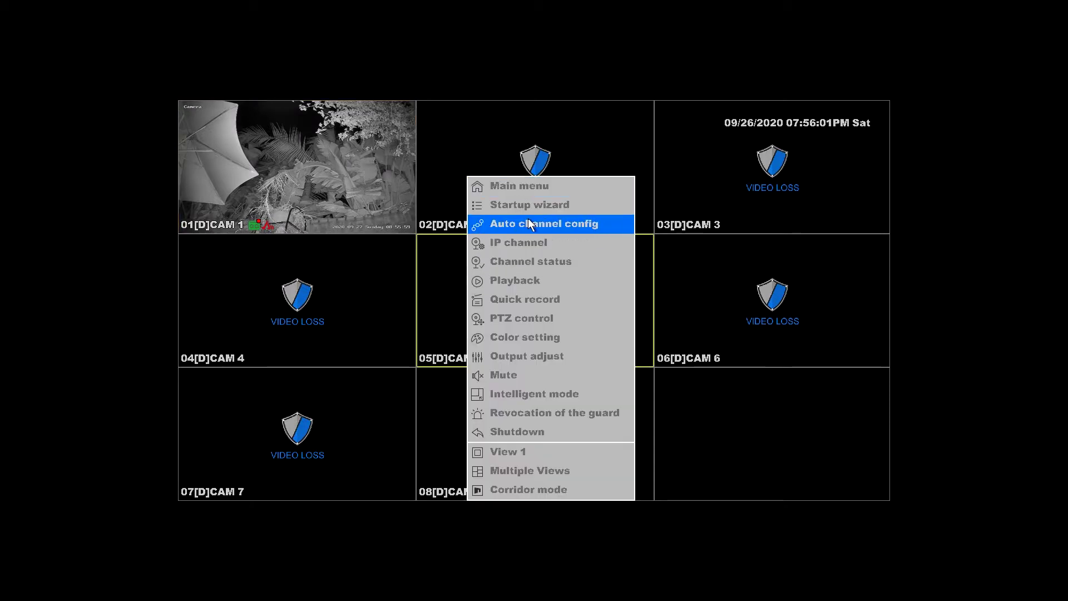
Open the NVR system settings and go to the motion detection alarm page
click(531, 188)
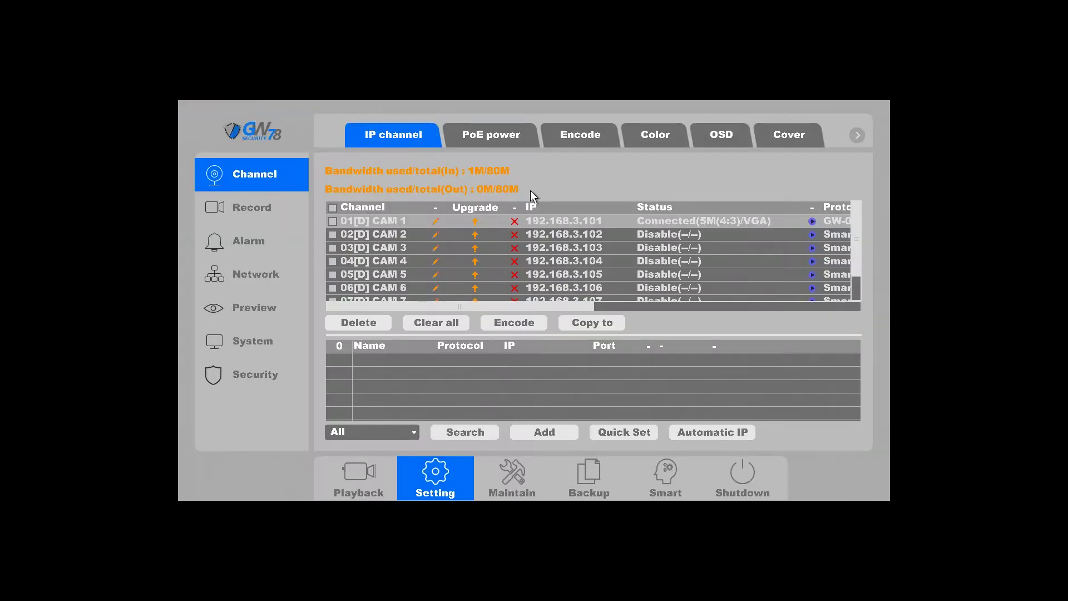
click(248, 241)
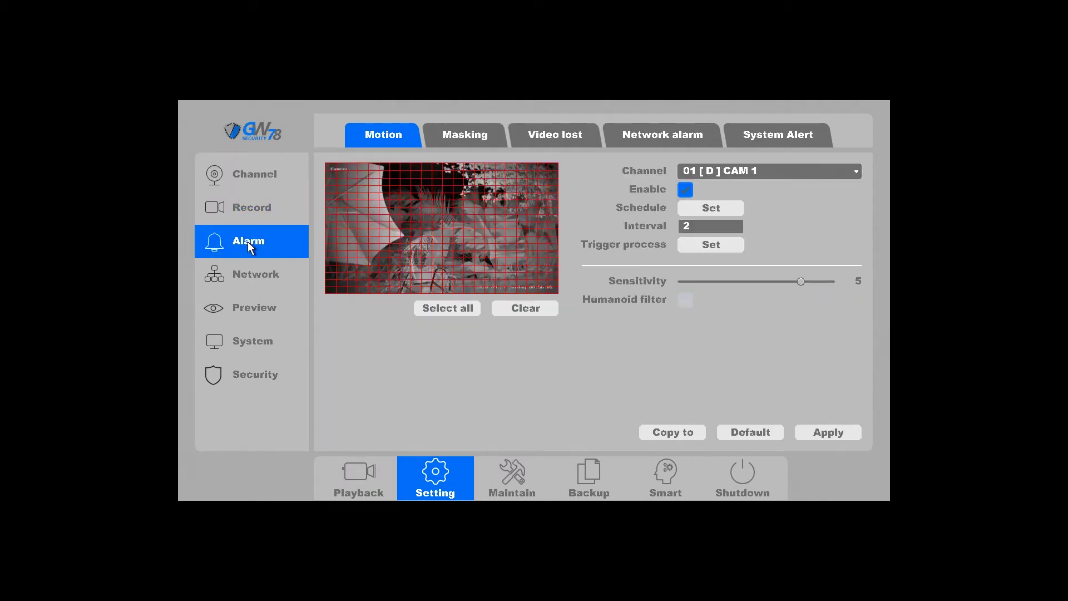
Clear CAM 1's full detection grid and draw three zones: upper-left, right side and lower middle
click(513, 315)
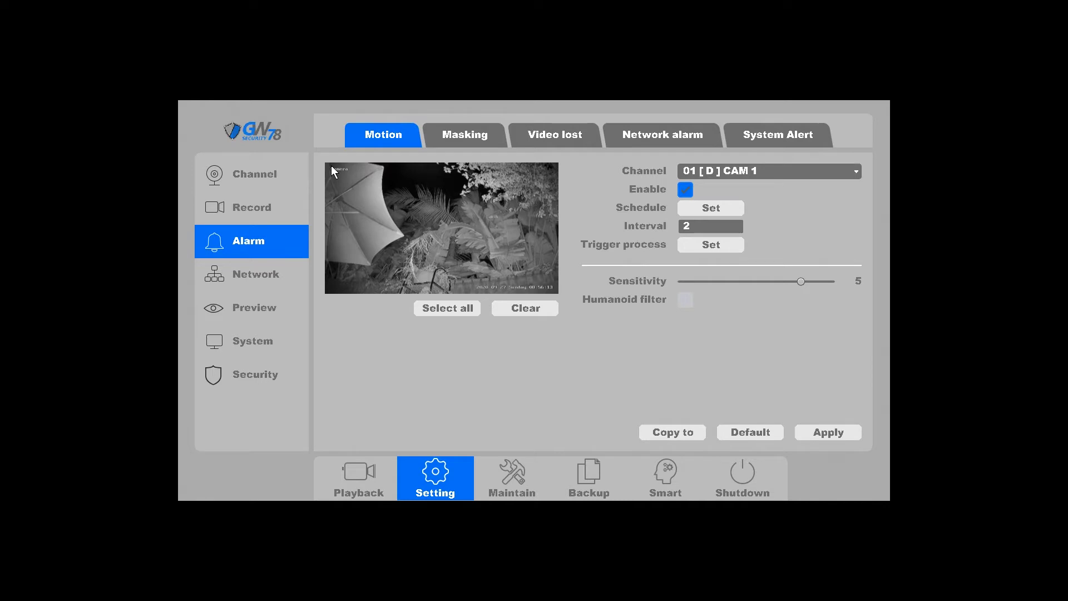
drag(329, 166, 428, 228)
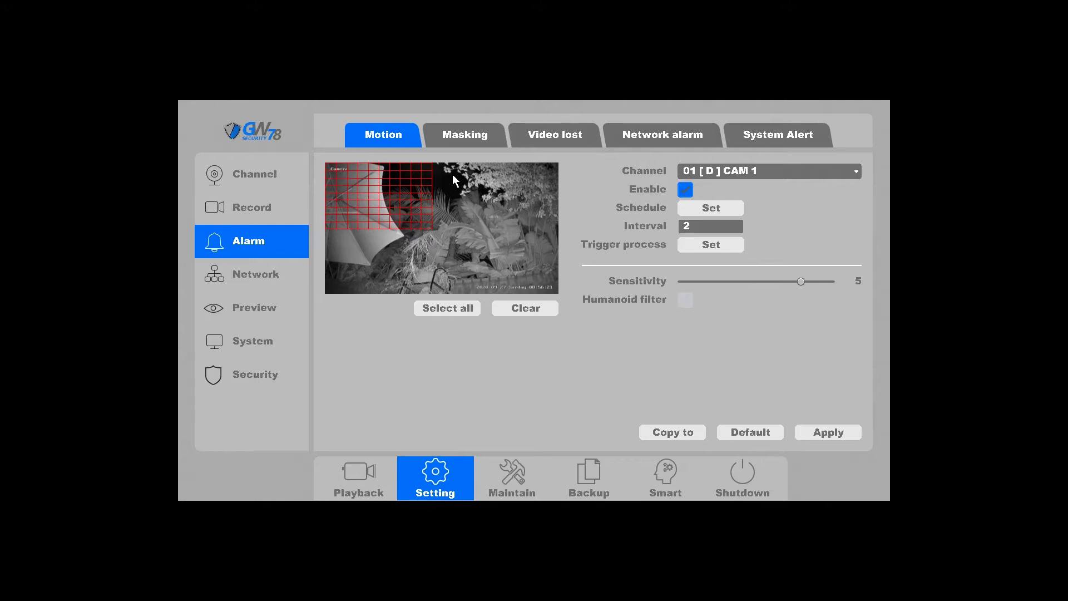
drag(452, 175, 485, 202)
drag(365, 254, 401, 274)
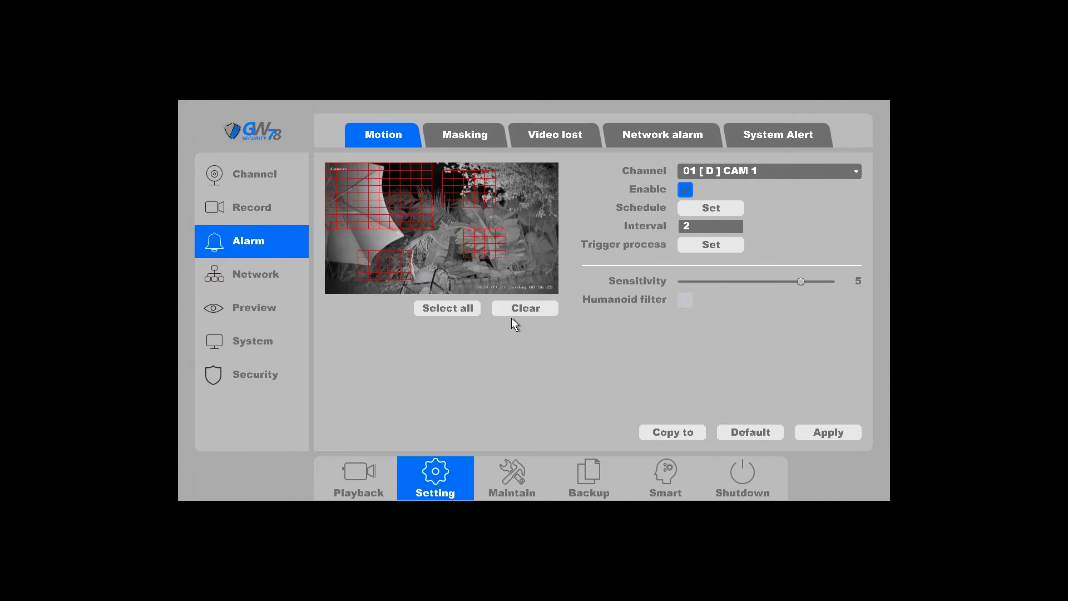
Clear the zones and redraw them over the upper-left umbrella and a strip along the bottom edge
click(512, 311)
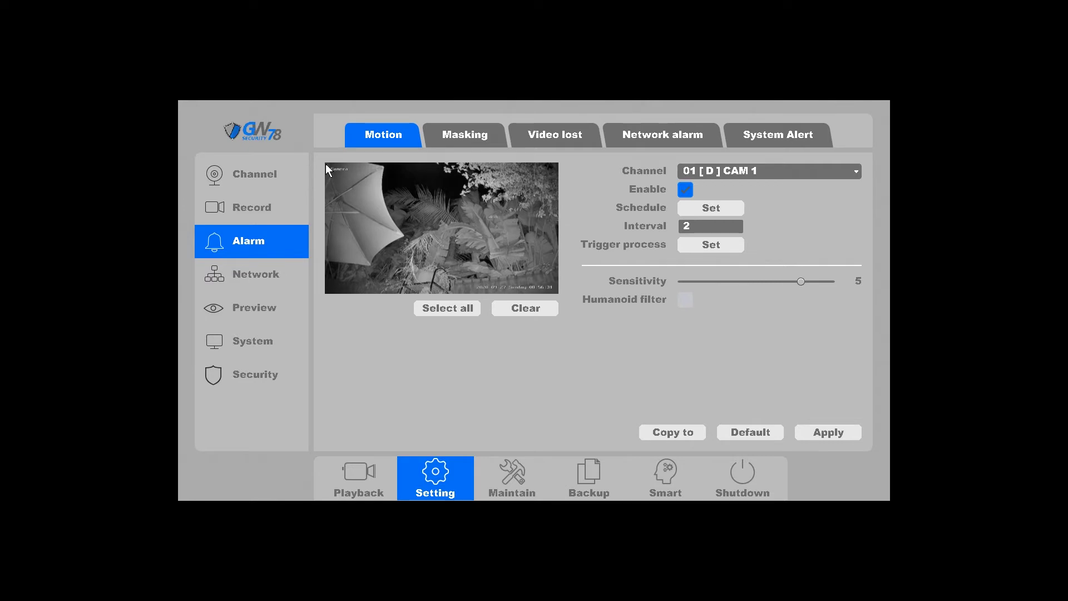
drag(325, 164, 369, 255)
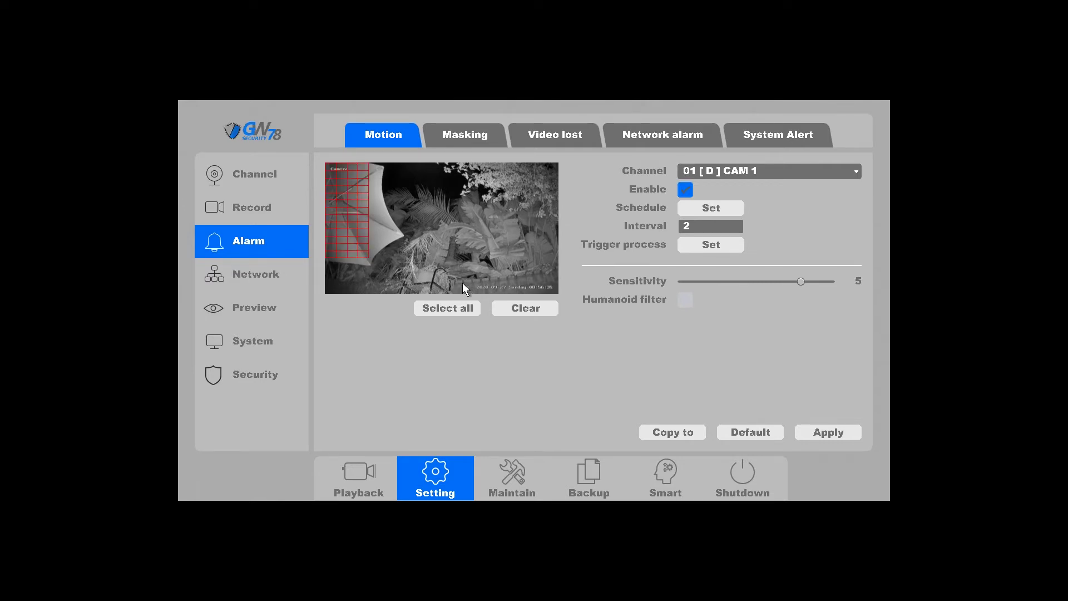
drag(462, 282, 559, 293)
drag(329, 282, 359, 292)
click(713, 209)
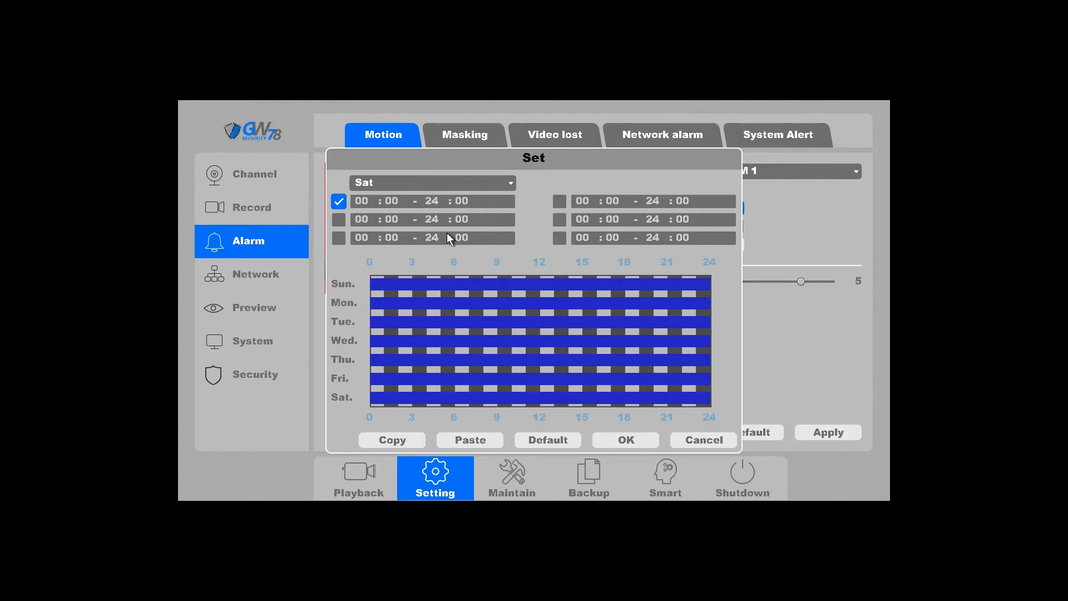
click(440, 184)
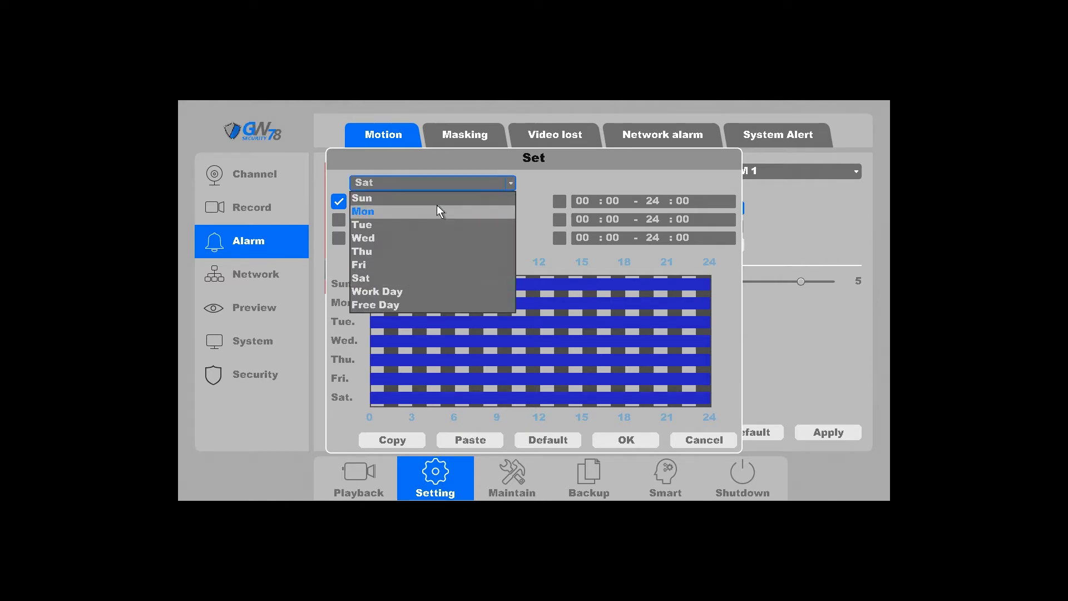
click(438, 211)
right_click(552, 187)
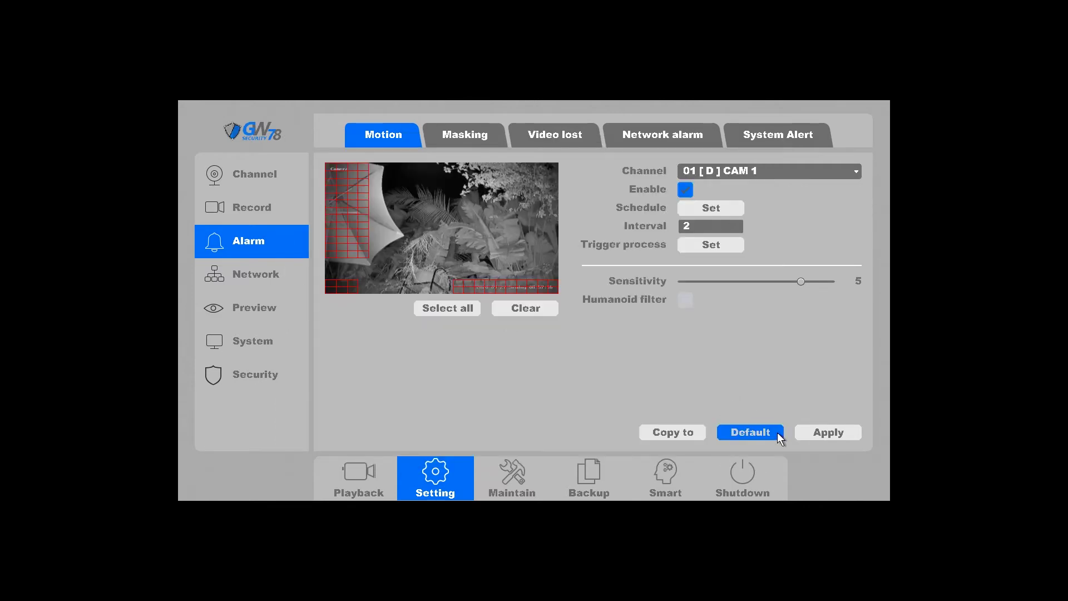
click(801, 433)
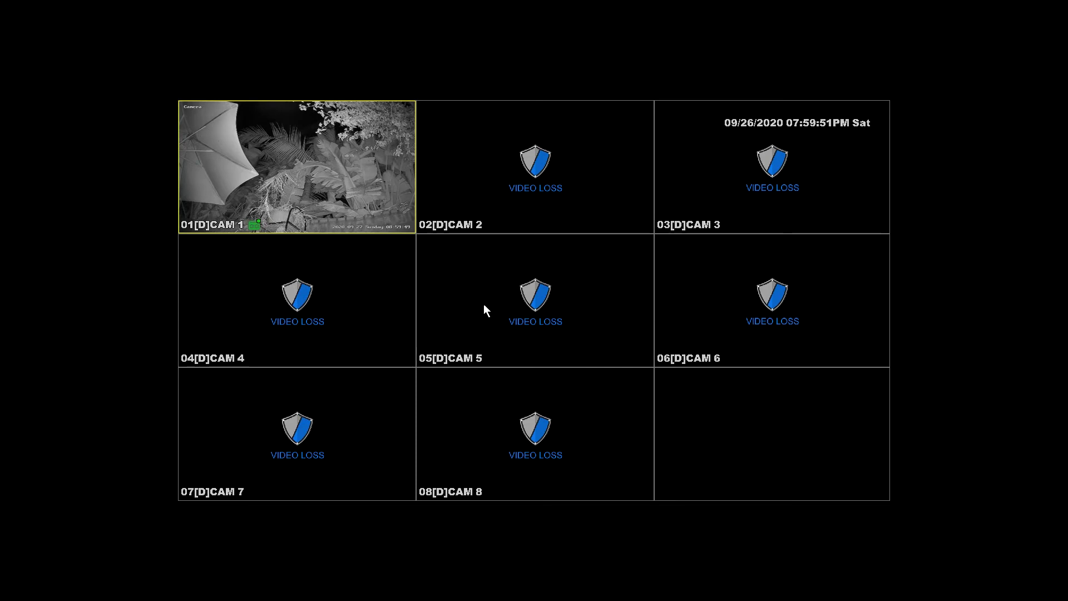
Bring up the quick menu on the live camera grid
right_click(484, 306)
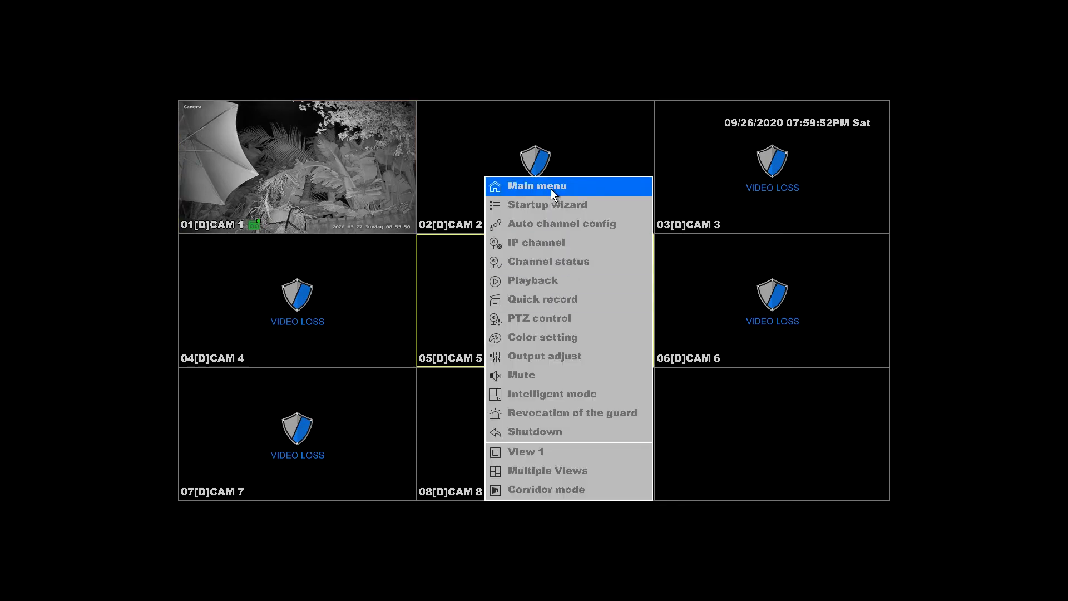
Search CAM 1's recordings for 26 September in playback
click(572, 280)
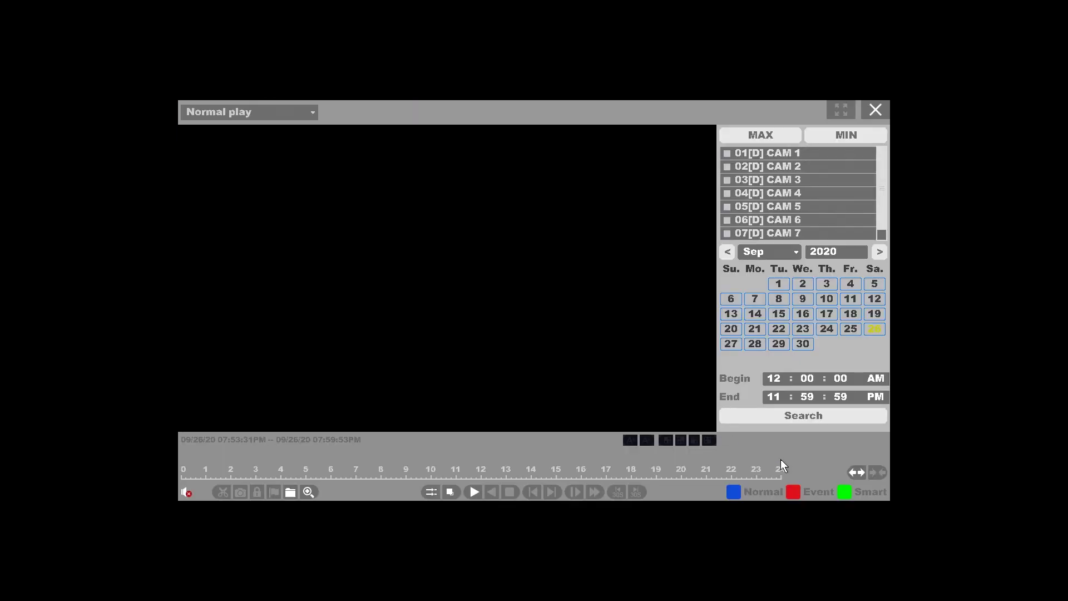
click(725, 154)
click(792, 418)
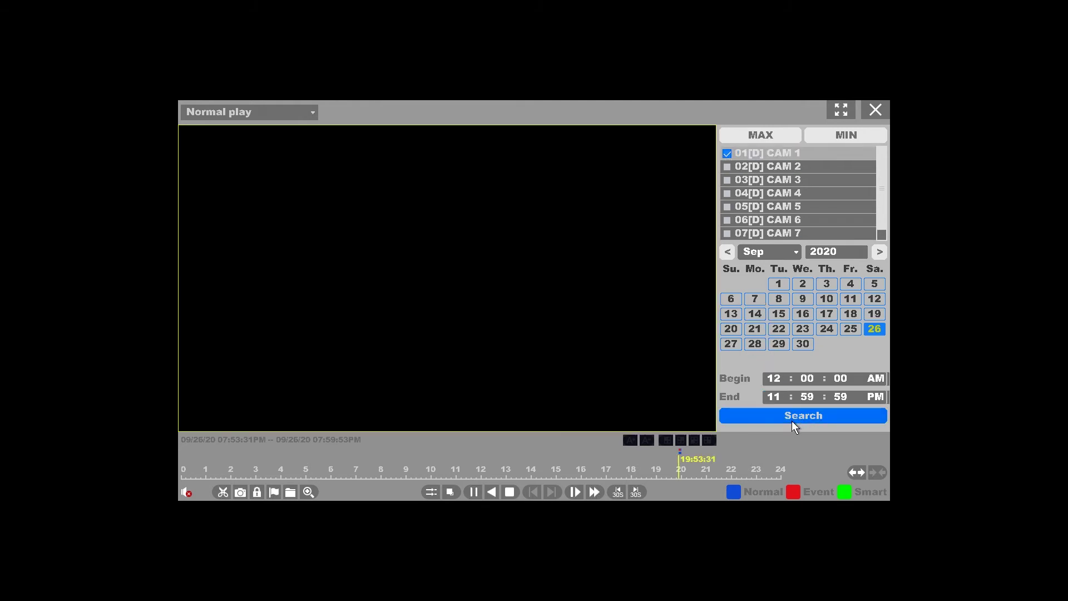
Zoom the timeline to the 19–20 hour span, play footage near 19:59, then exit playback
click(857, 472)
click(857, 473)
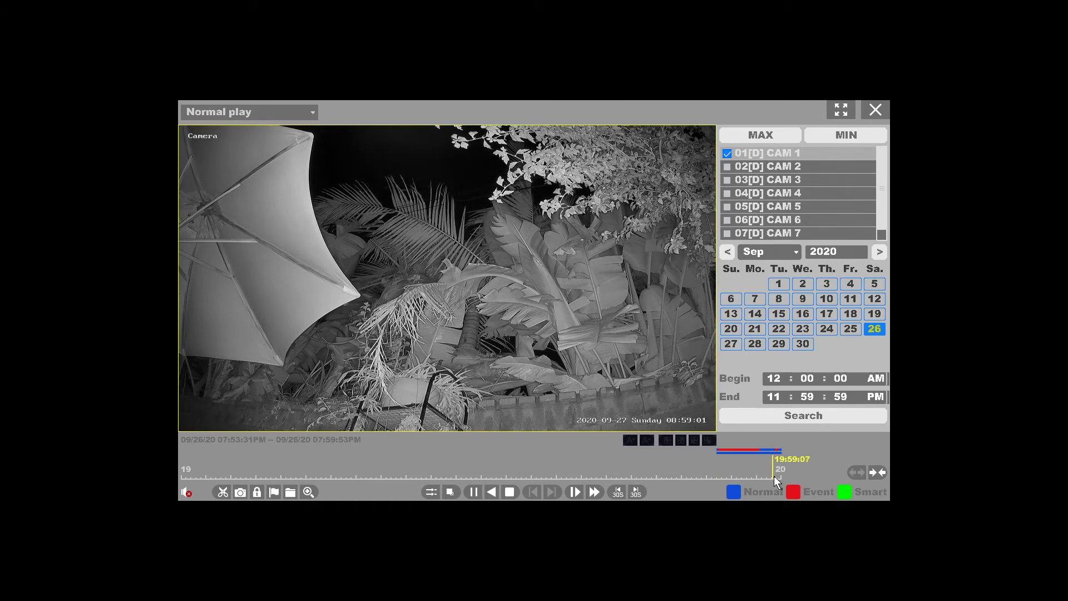
click(776, 476)
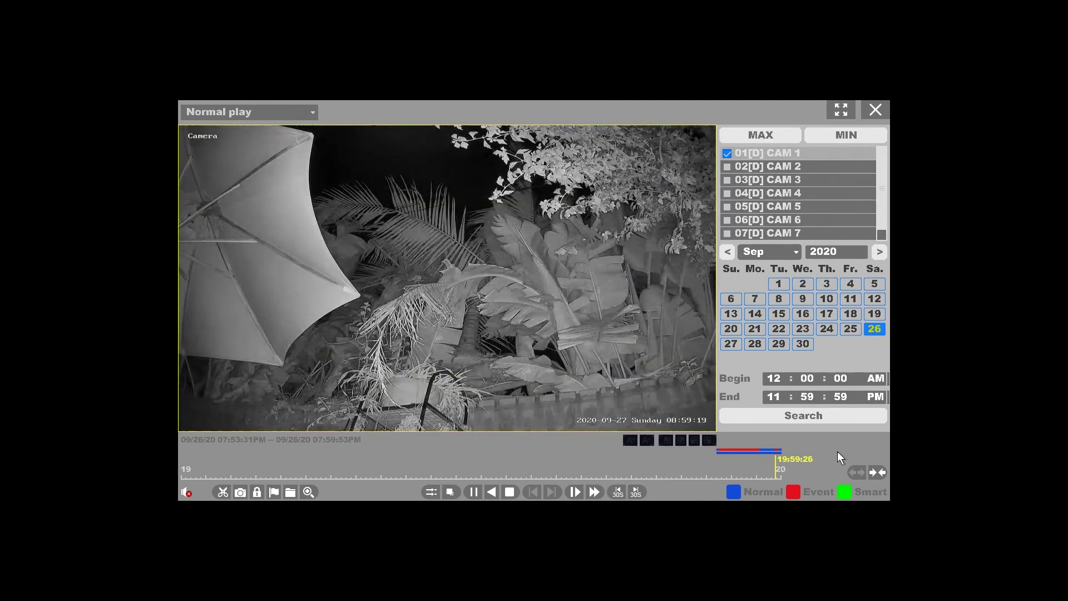
right_click(589, 299)
Open the recording schedule settings from the live view's main menu
right_click(557, 302)
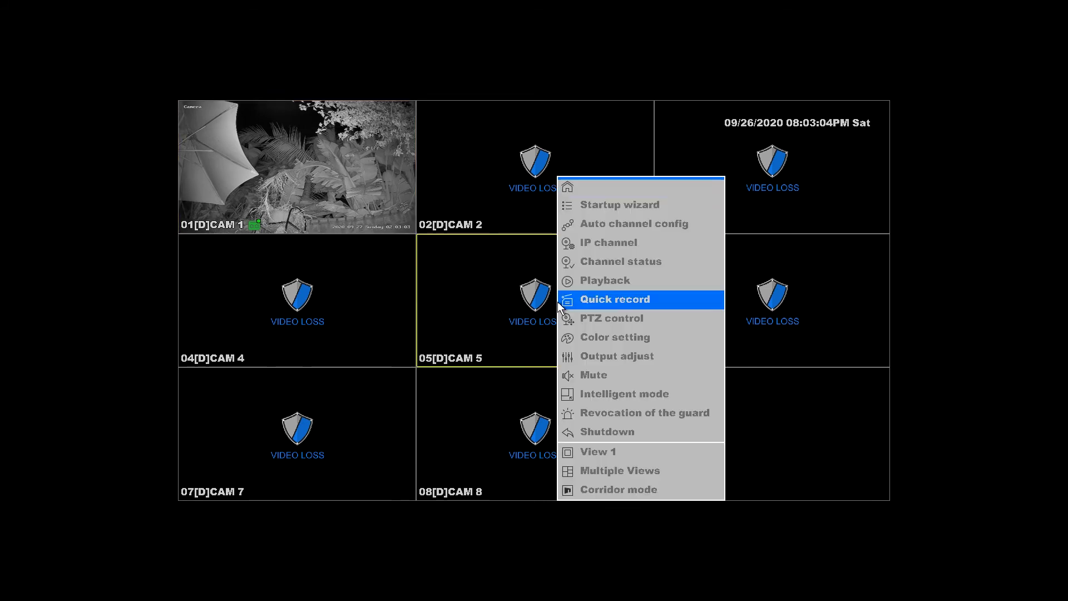
click(597, 189)
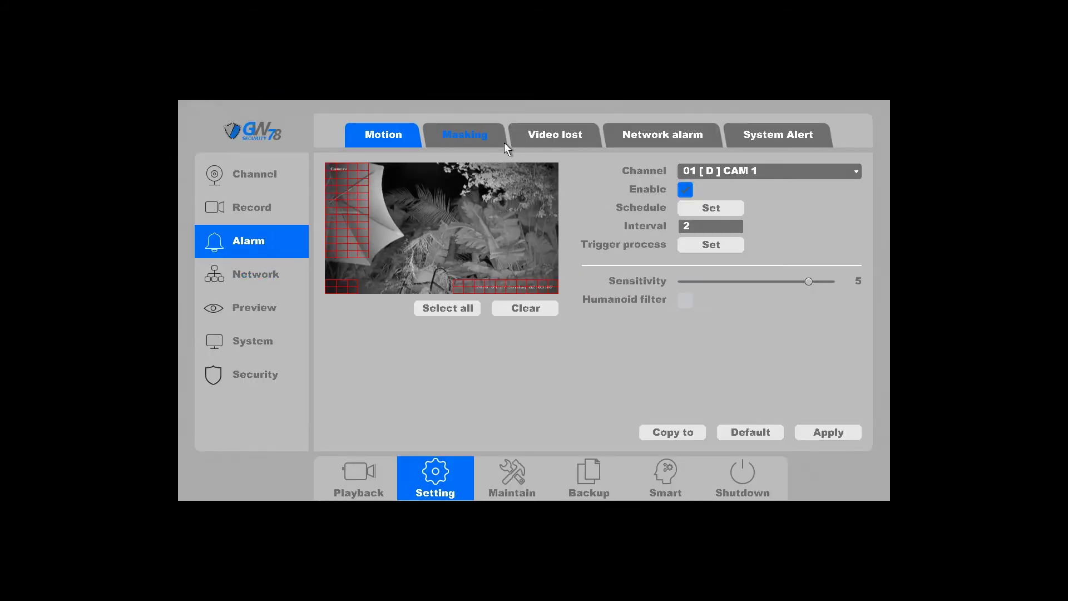
click(266, 209)
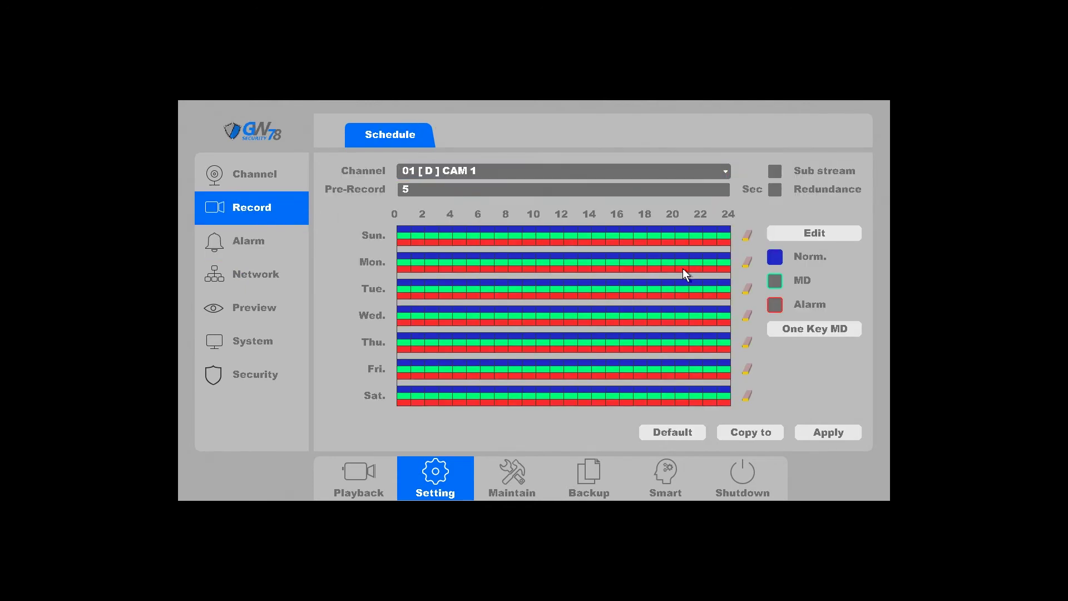
Remove Normal recording from Sunday through Saturday, leaving motion and alarm only, and apply
click(746, 238)
click(748, 261)
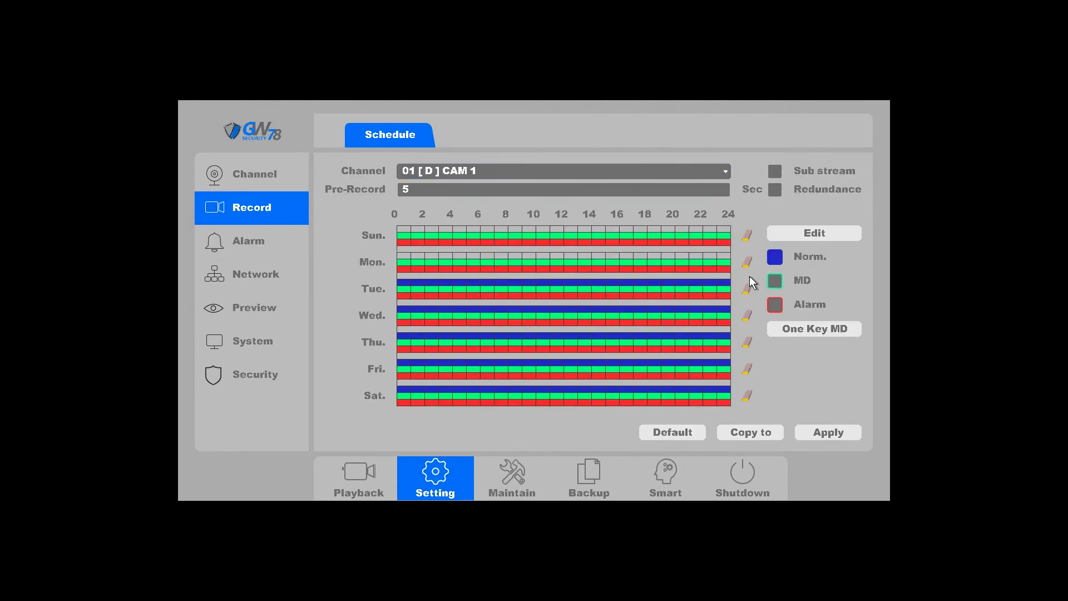
click(750, 289)
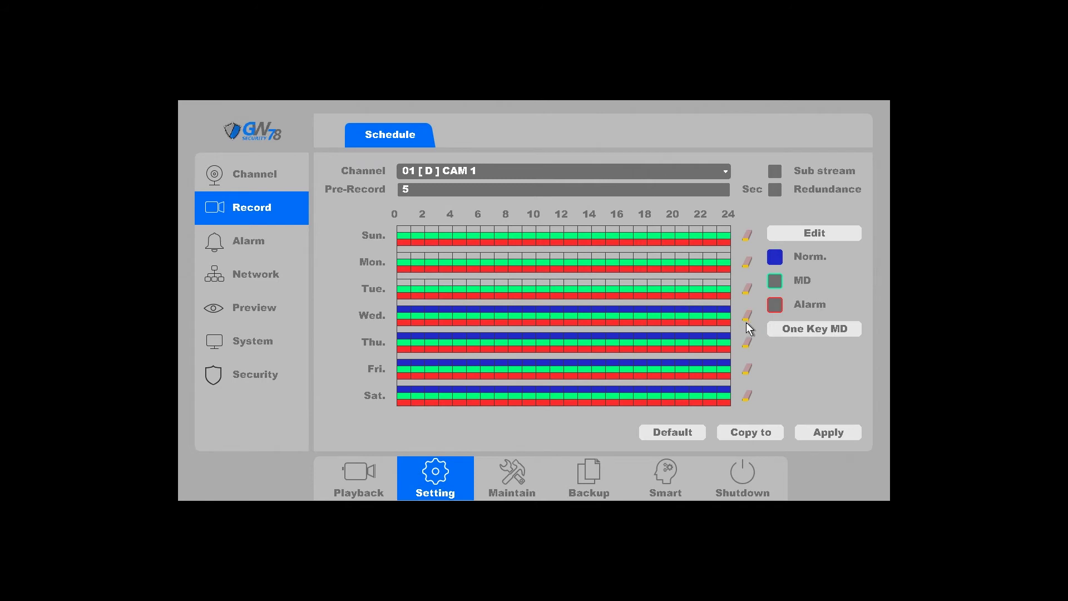
click(746, 313)
click(745, 342)
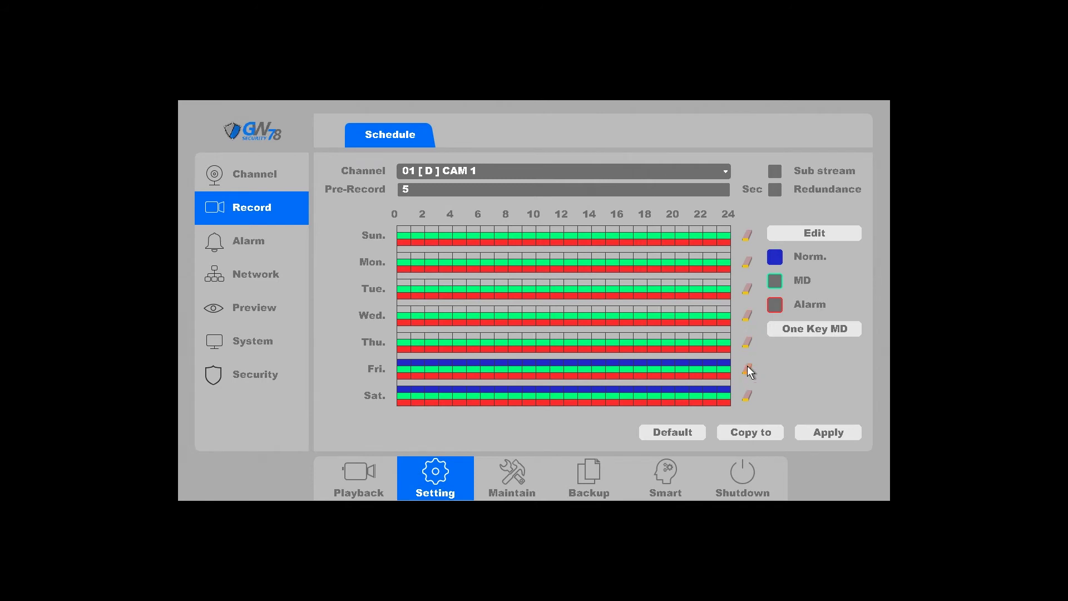
click(747, 368)
click(746, 394)
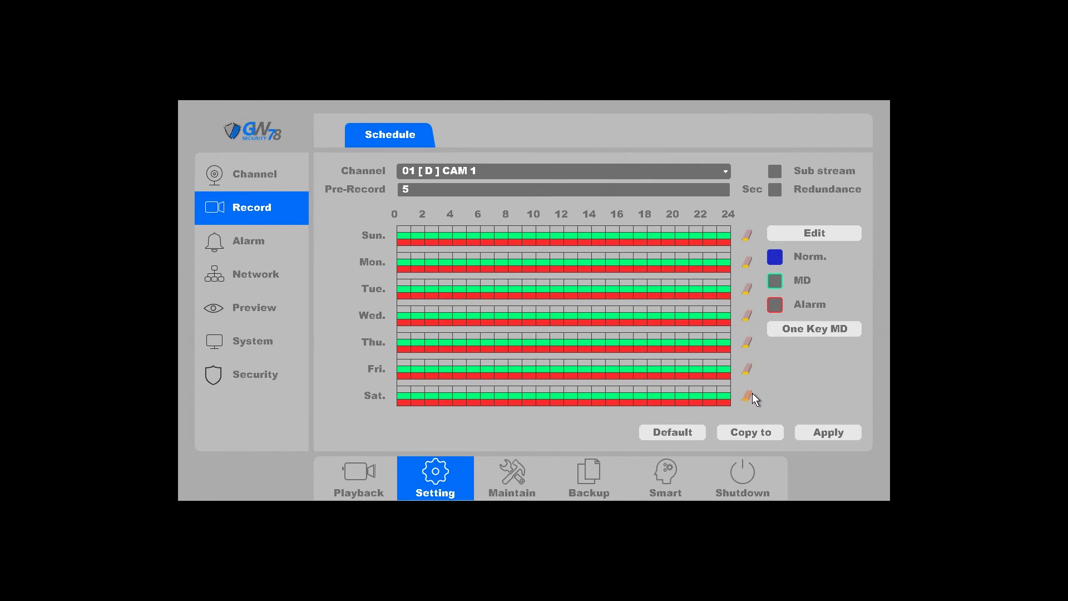
click(816, 433)
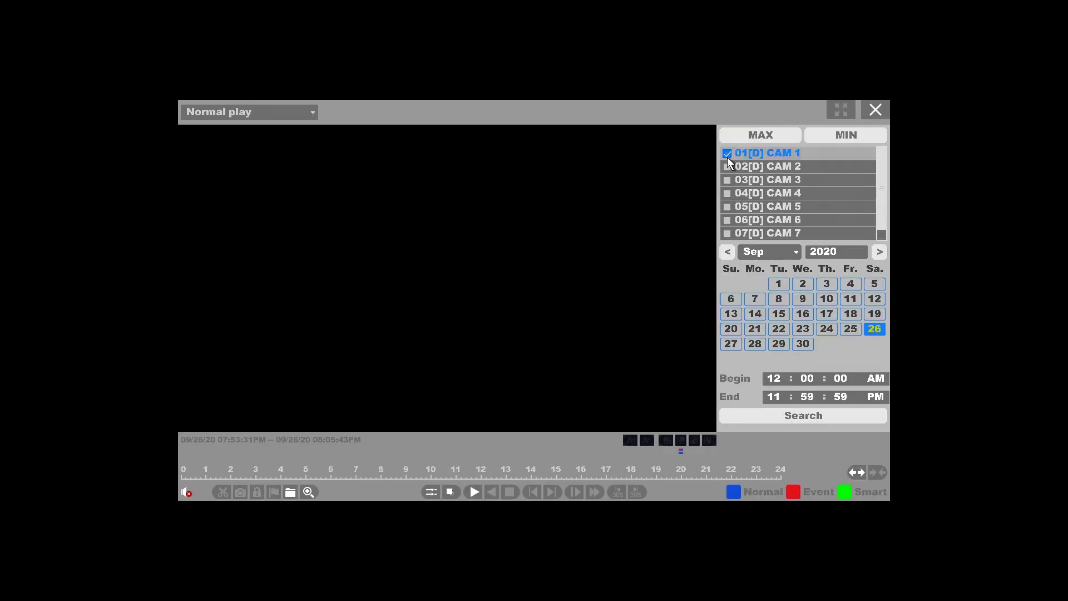
Load CAM 1's 26 September recordings, watch the playback, then exit to the live grid
click(758, 423)
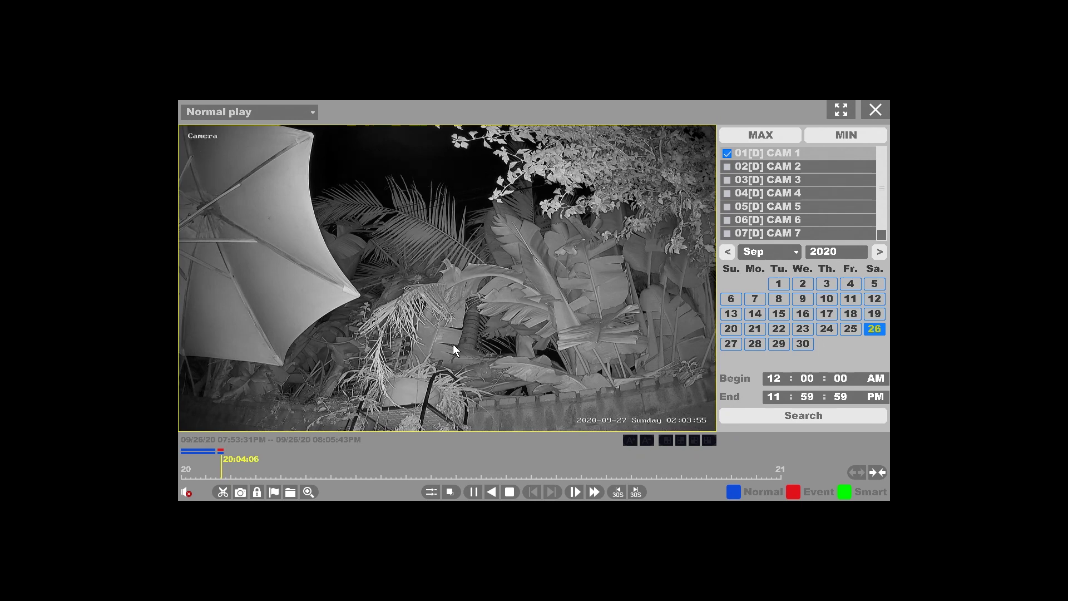
right_click(508, 301)
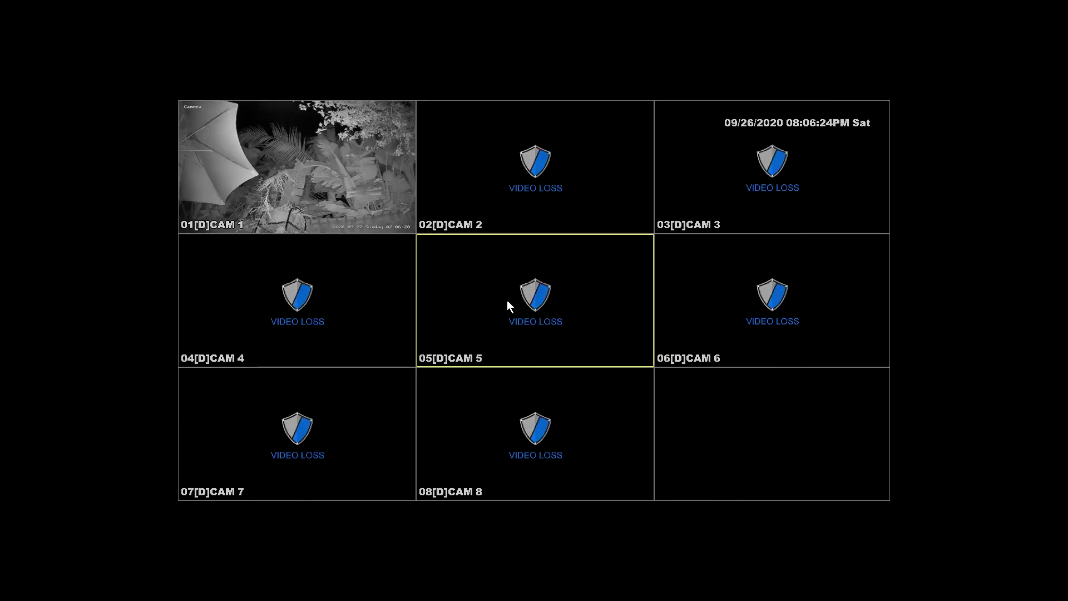